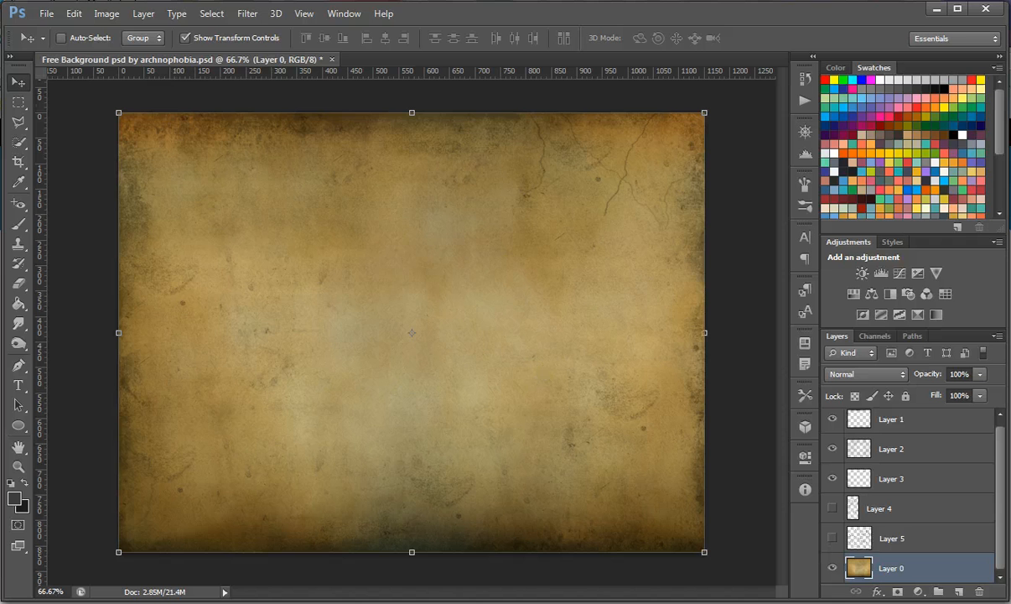
Convert the parchment texture on Layer 0 to black and white using the Default preset
left_click(103, 19)
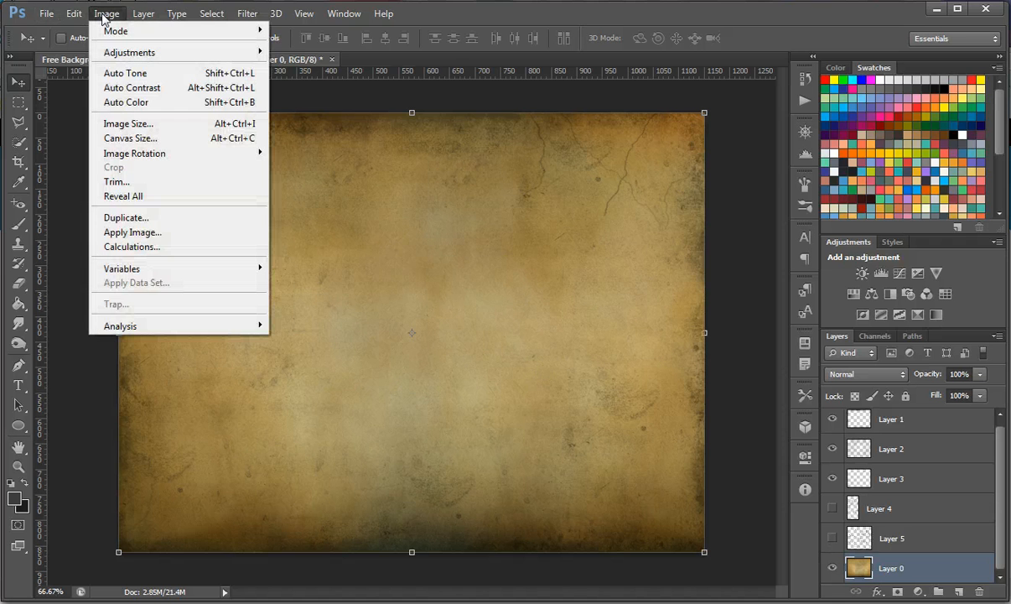
mouse_move(105, 51)
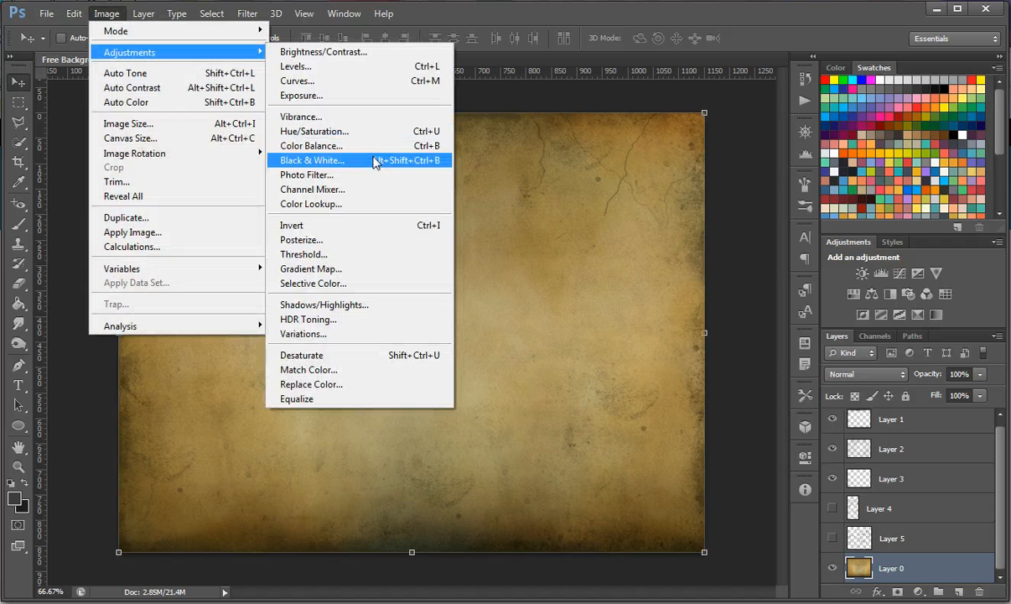
left_click(375, 162)
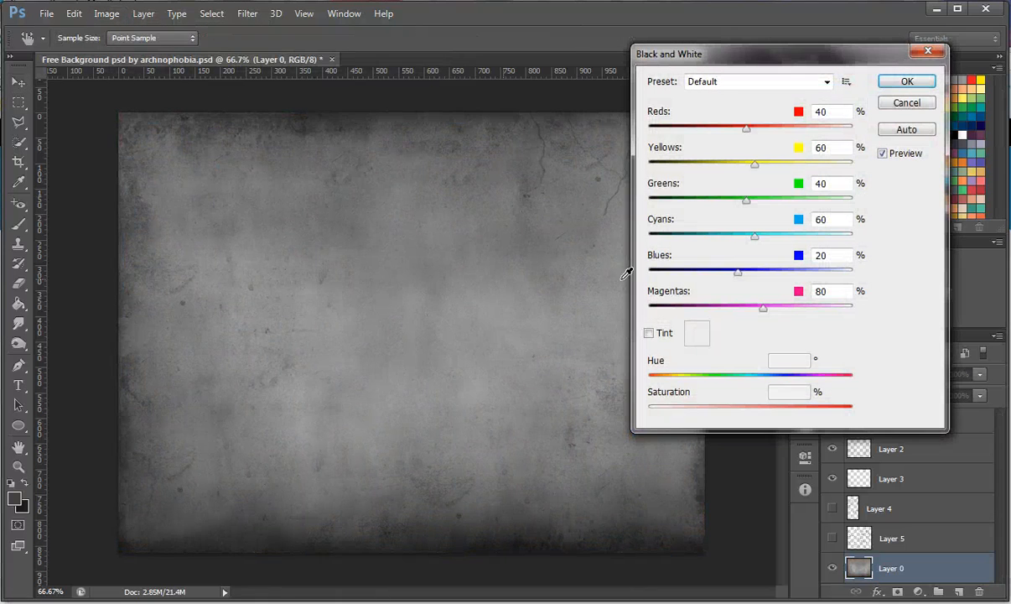
left_click(908, 81)
Select all layers from Layer 1 to Layer 0 and flatten the image, discarding the hidden layers
scroll(939, 449, "up", 1)
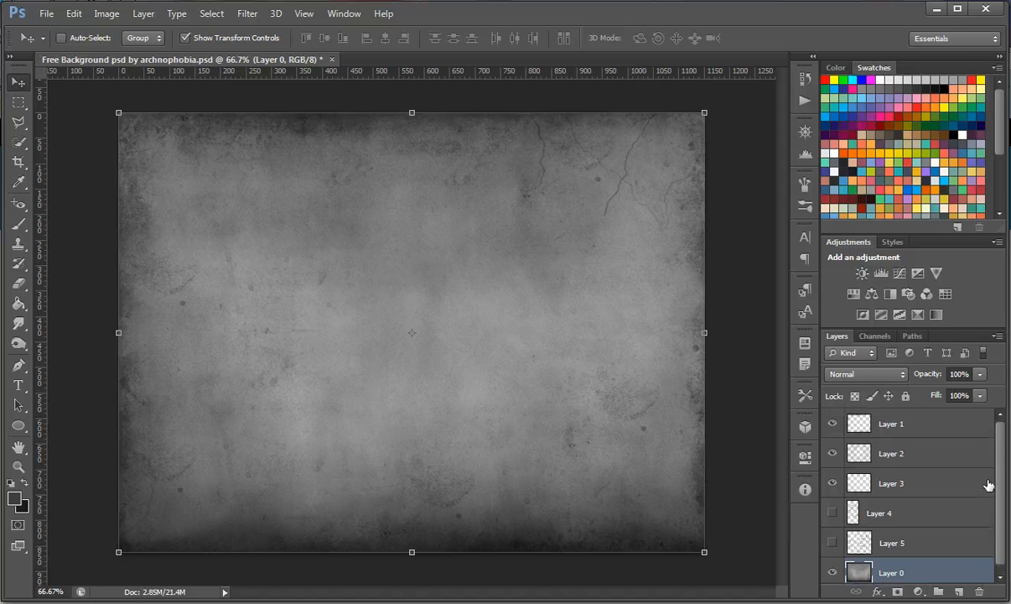
left_click(920, 430)
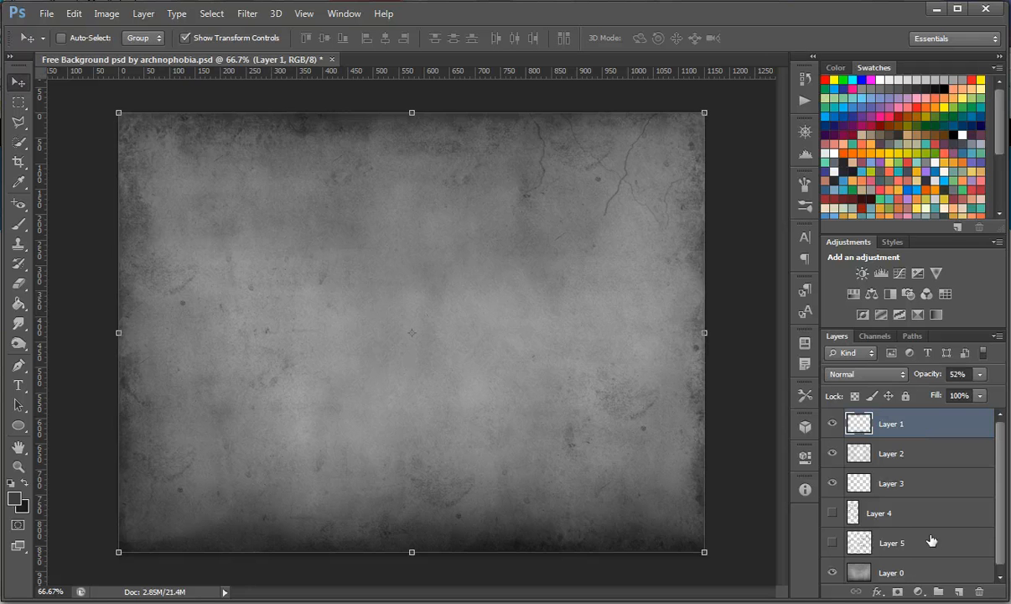
scroll(872, 503, "down", 1)
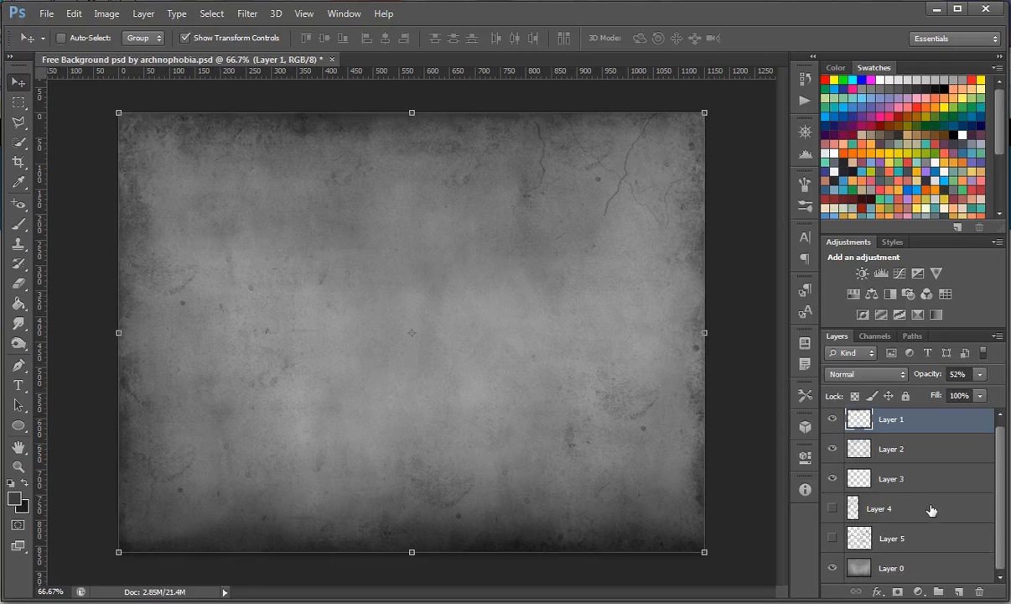
left_click(920, 570, "shift")
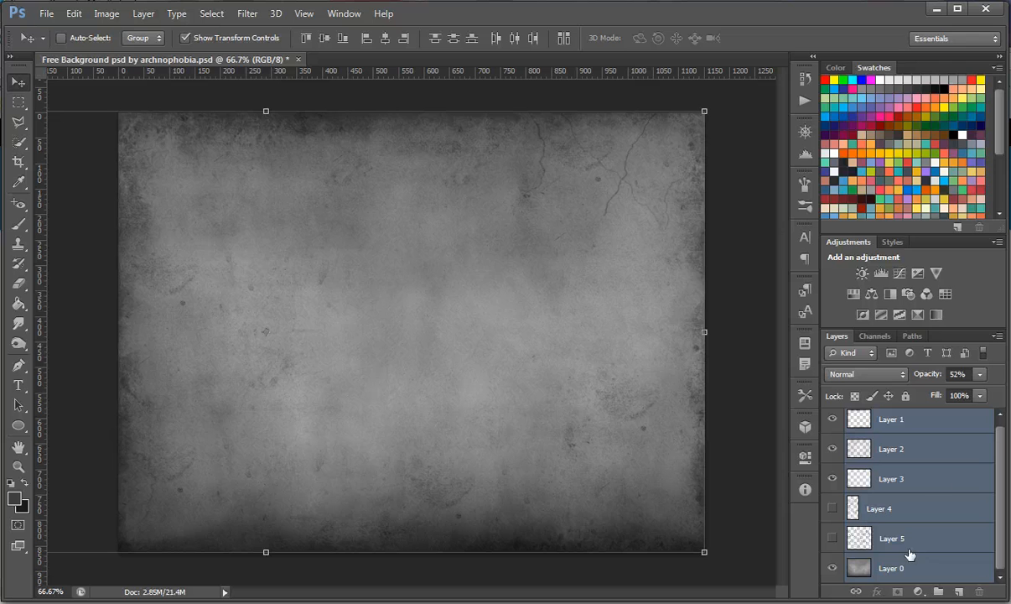
right_click(906, 479)
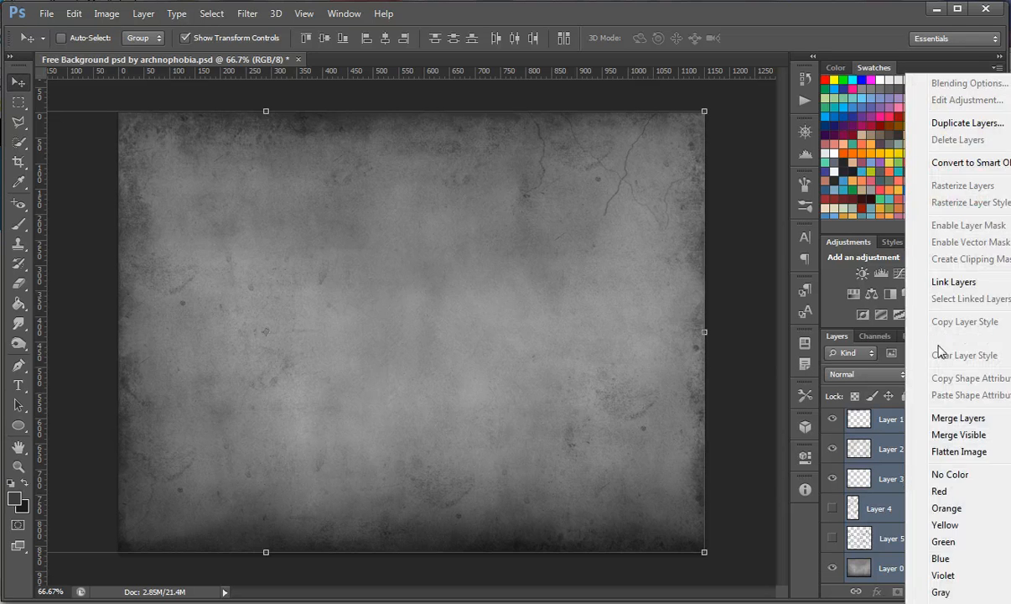
left_click(950, 453)
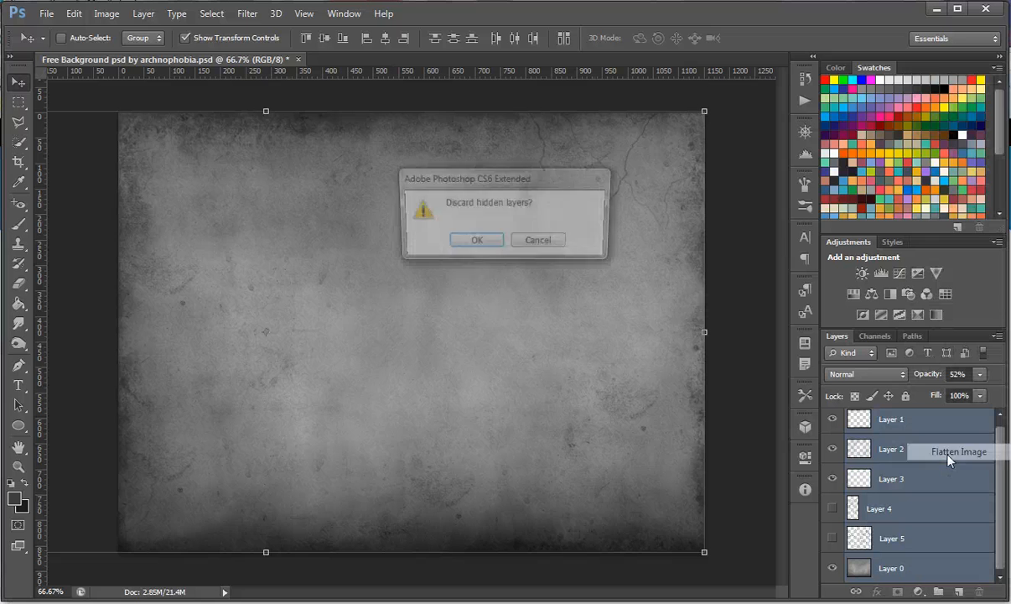
left_click(461, 242)
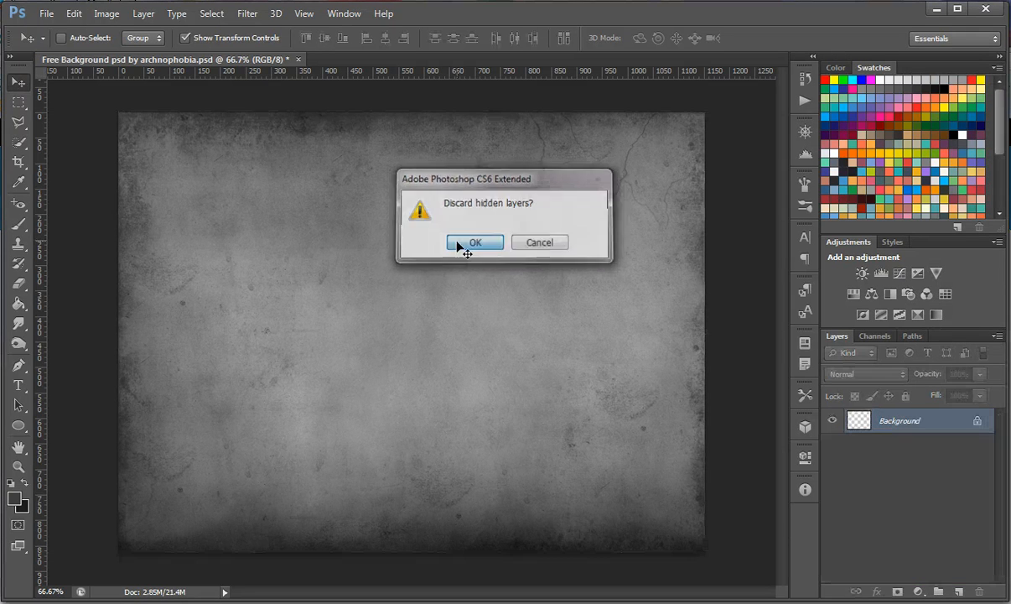
Create a 500 × 500 pixel white document named Chalkboard and convert its background into a regular layer
left_click(45, 14)
left_click(44, 31)
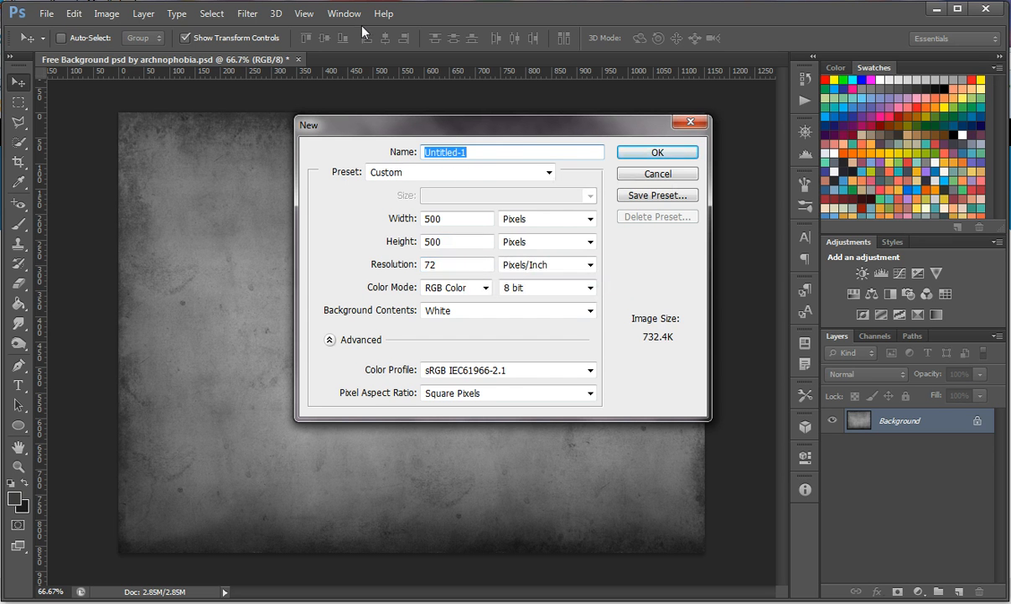
type("Chalkboard")
key("Return")
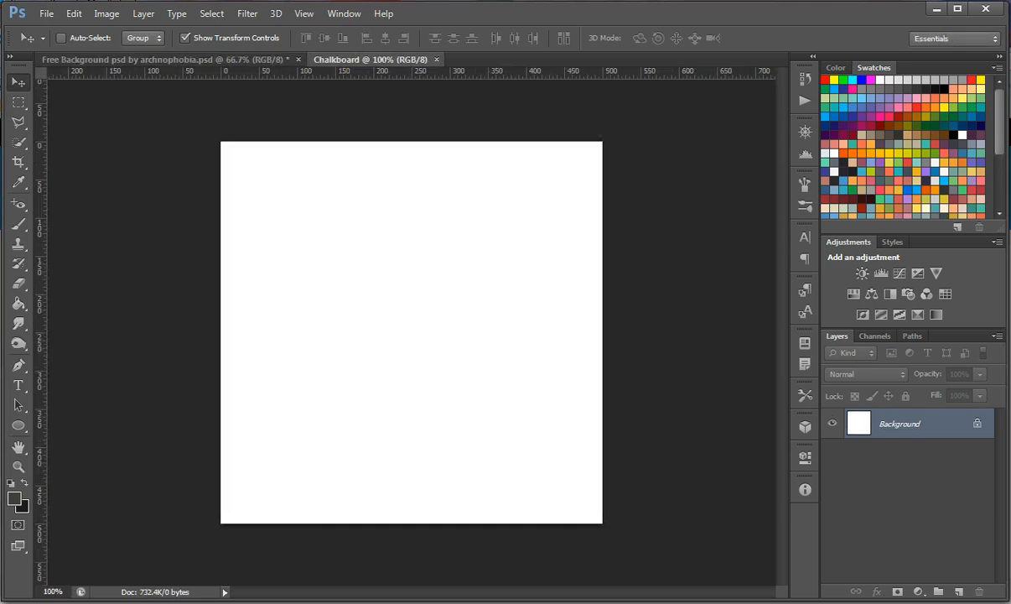
double_click(912, 430)
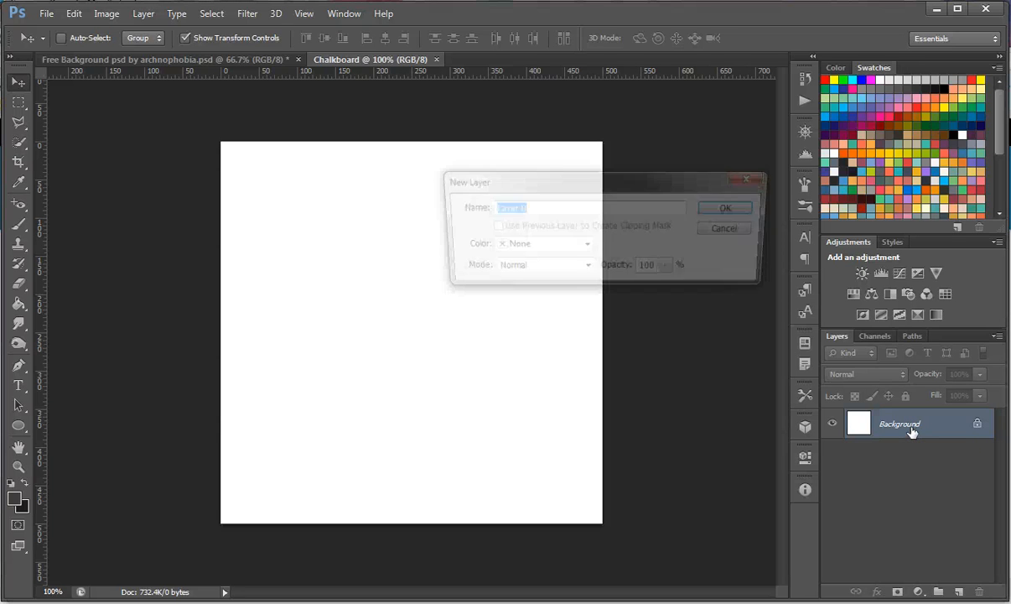
left_click(734, 208)
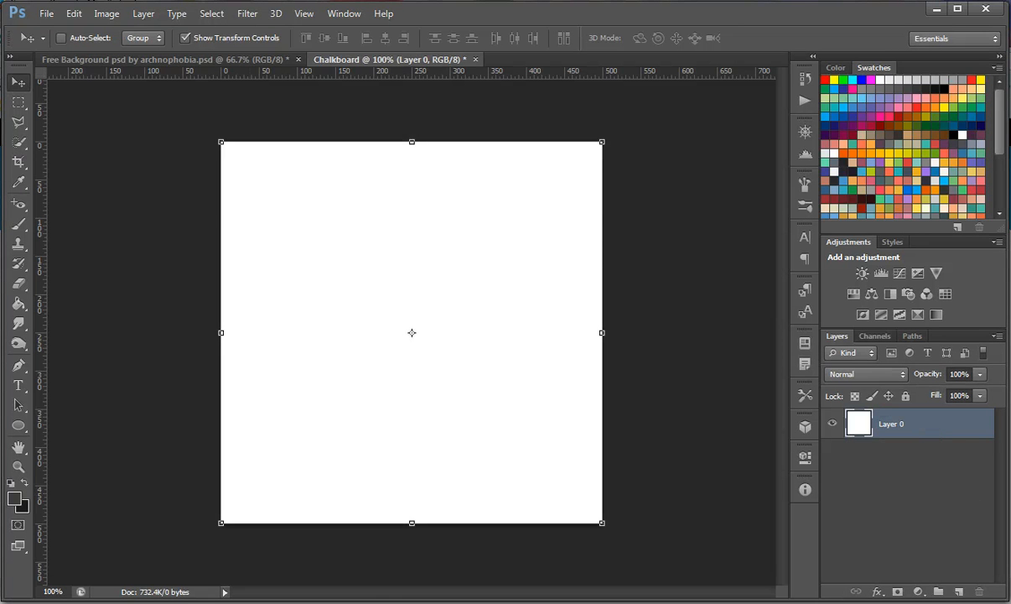
Set the foreground color to dark gray 3e3c3c
left_click(17, 502)
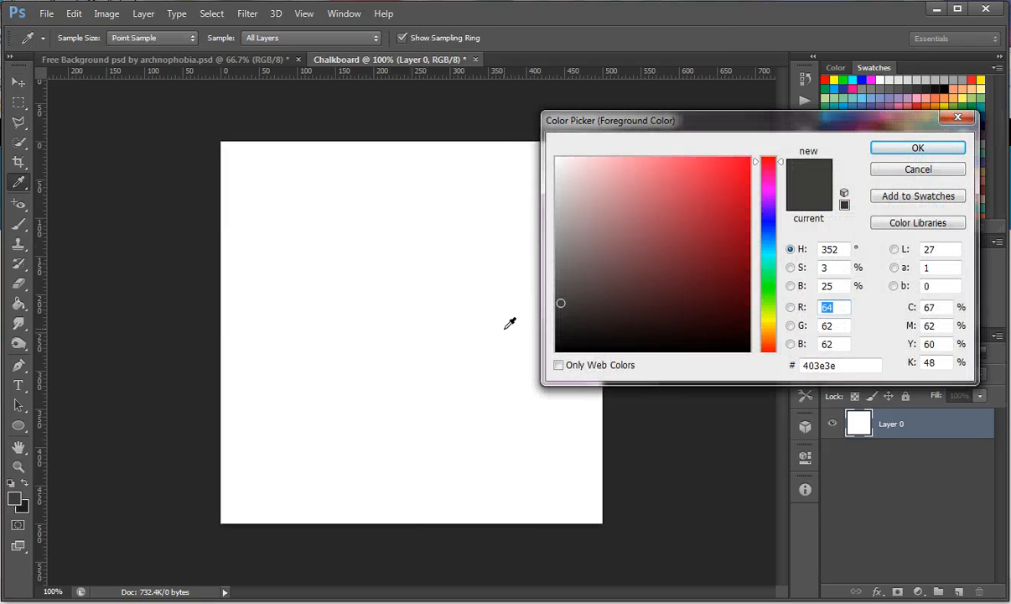
left_click(563, 305)
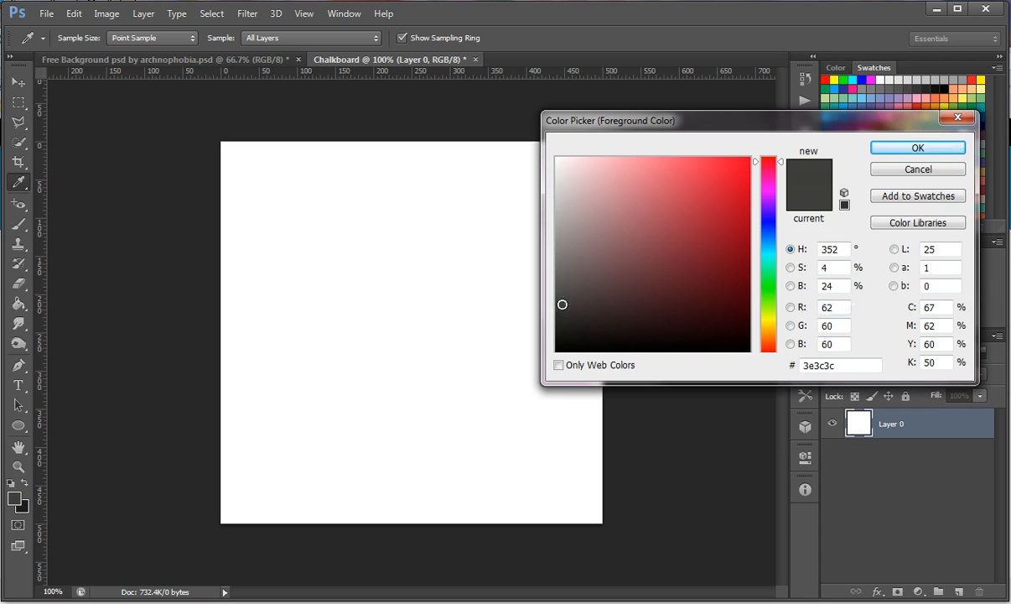
left_click(917, 148)
key("v")
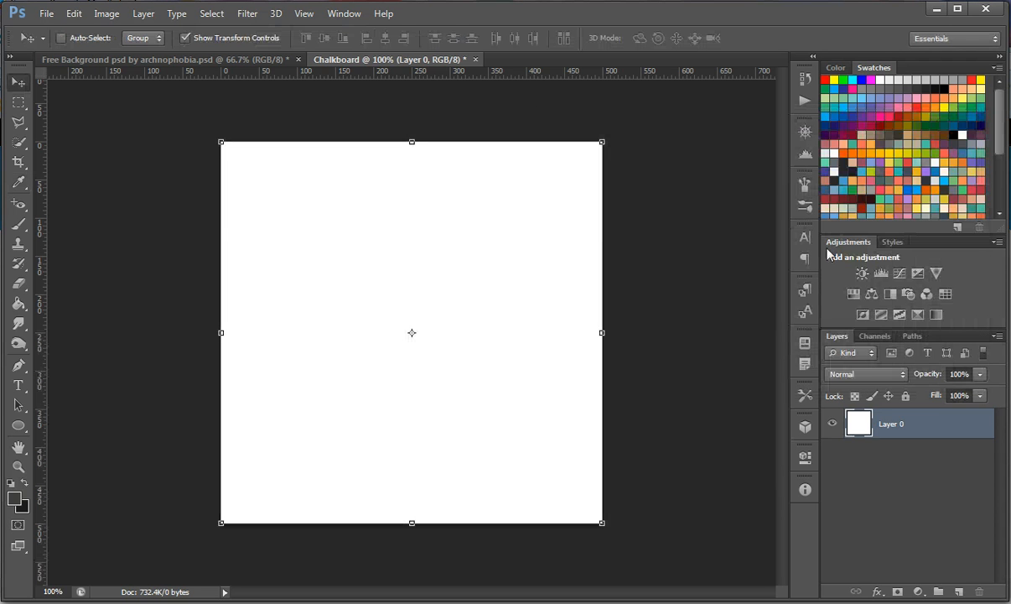
Fill Layer 0 with the dark gray foreground color and lock the layer completely
left_click(19, 305)
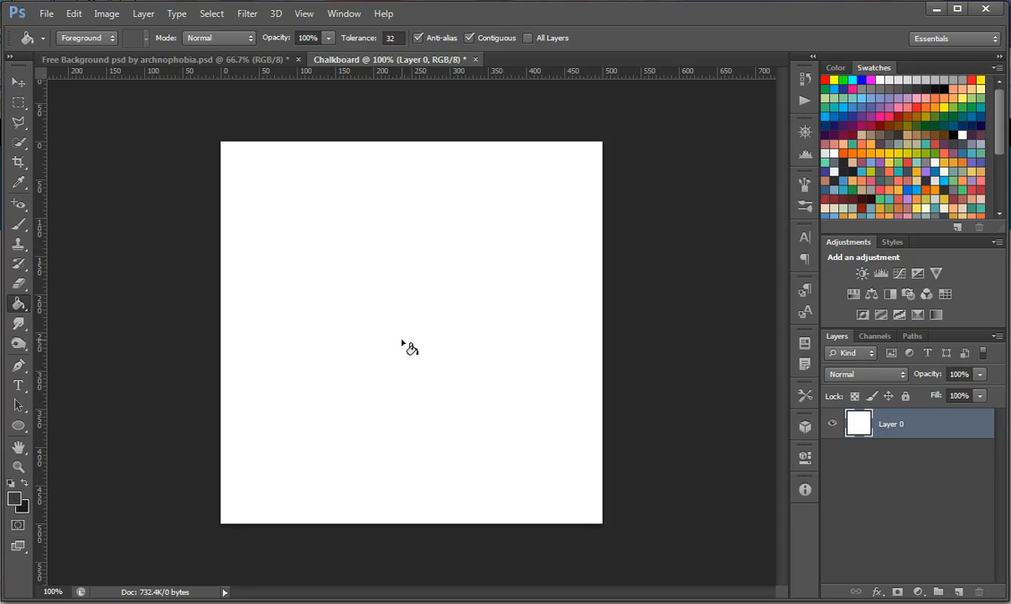
left_click(369, 266)
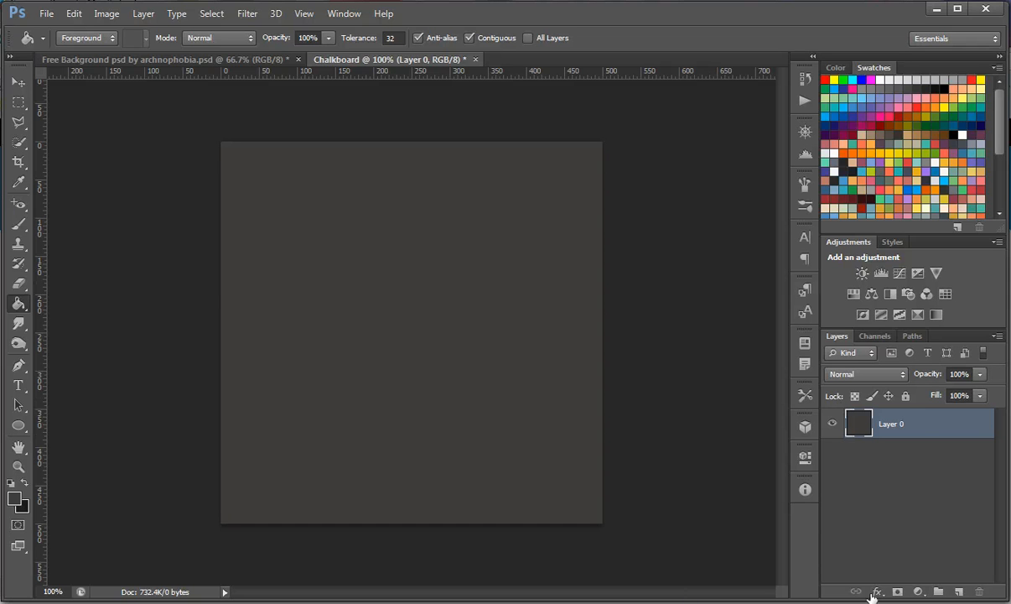
left_click(906, 396)
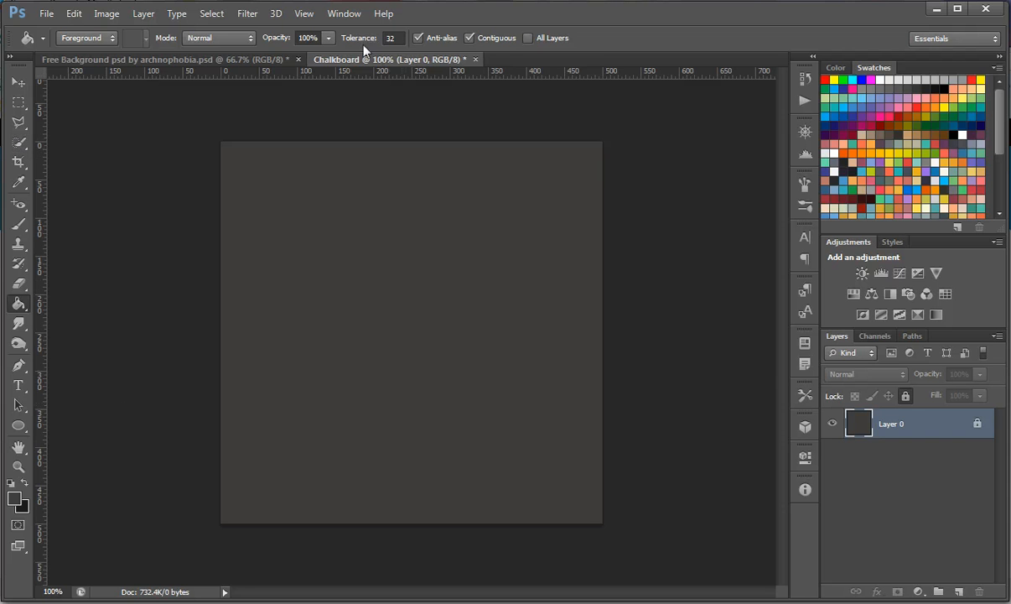
Copy the flattened gray texture into the Chalkboard document as a new layer and shift it to expose its corner
left_click(196, 60)
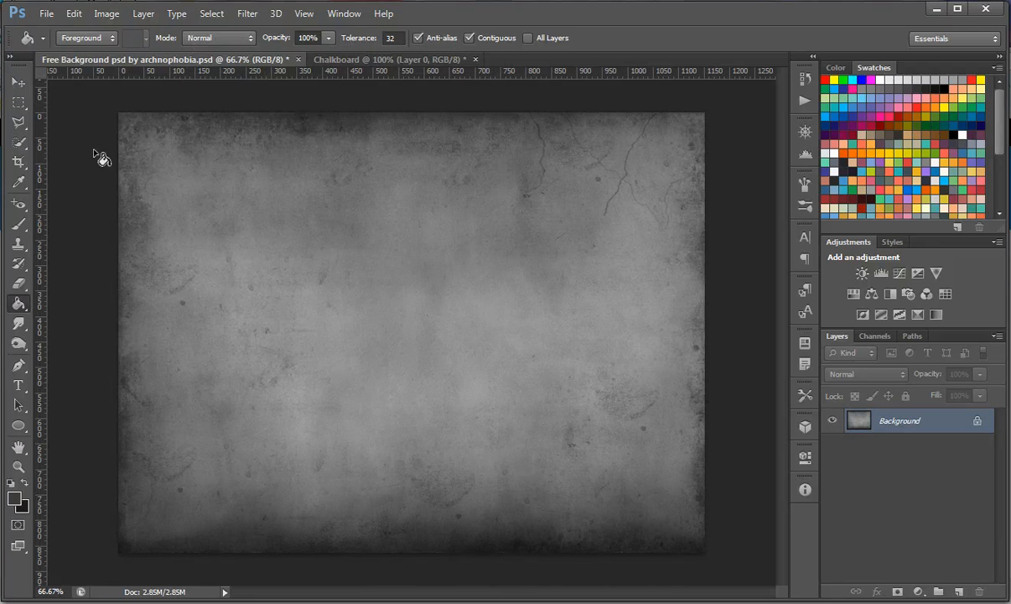
left_click(14, 85)
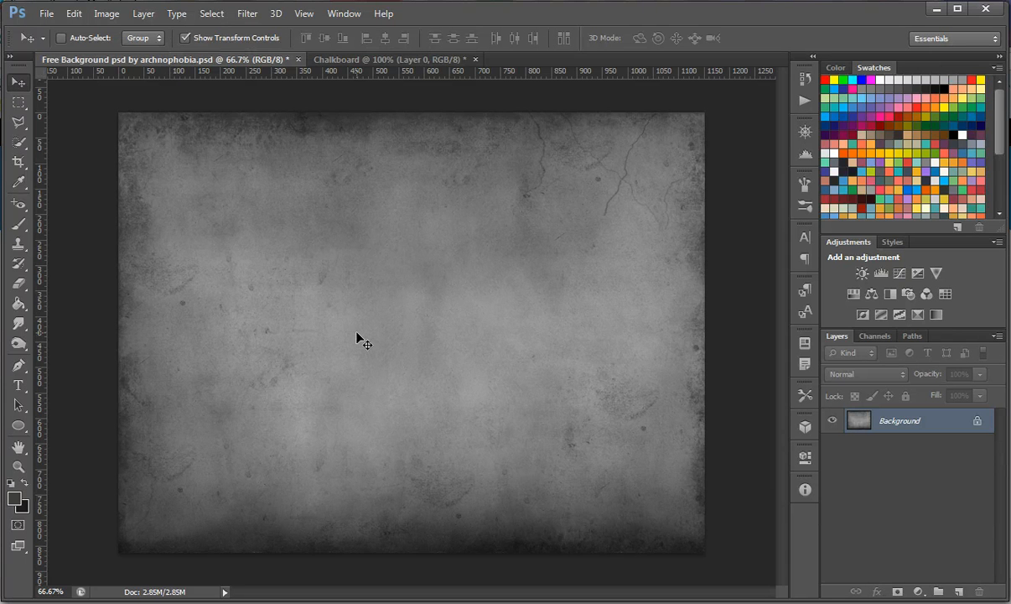
left_click_drag(357, 338, 409, 348)
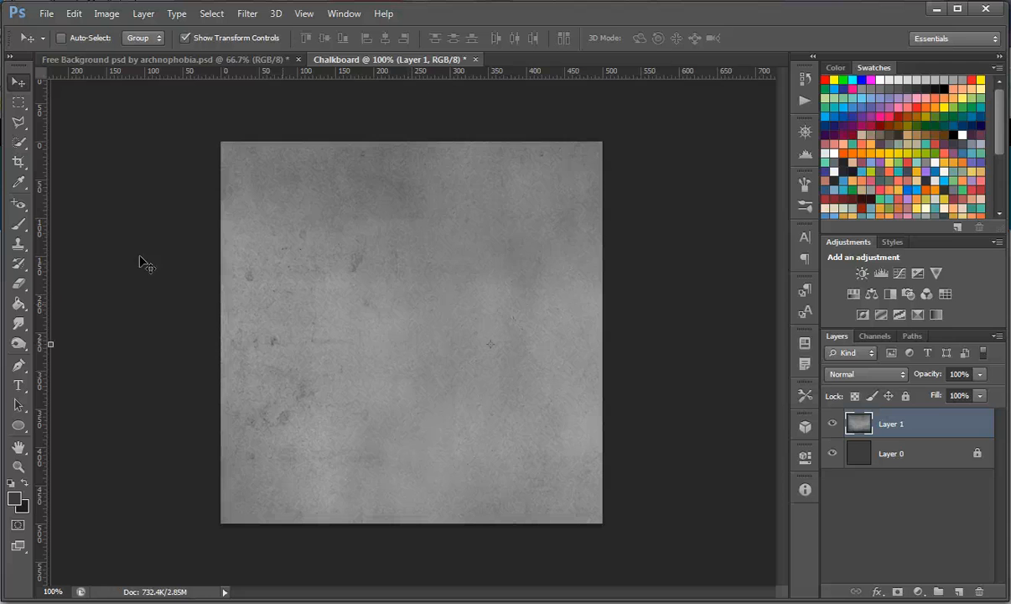
left_click_drag(101, 170, 187, 176)
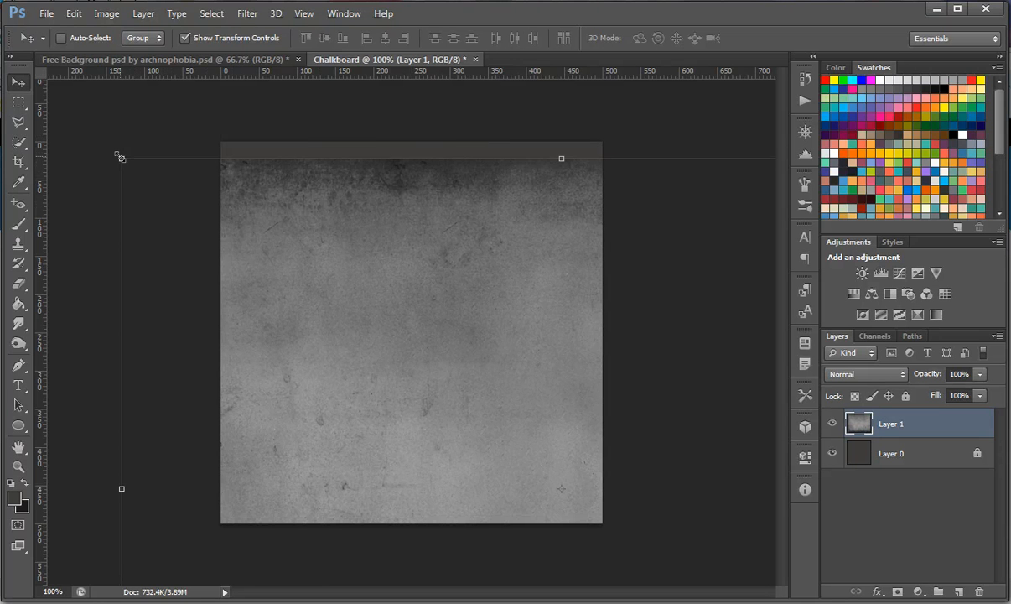
Scale the texture layer to about 53.9% width and 57.9% height, positioning it to cover the whole canvas
left_click_drag(122, 157, 271, 290)
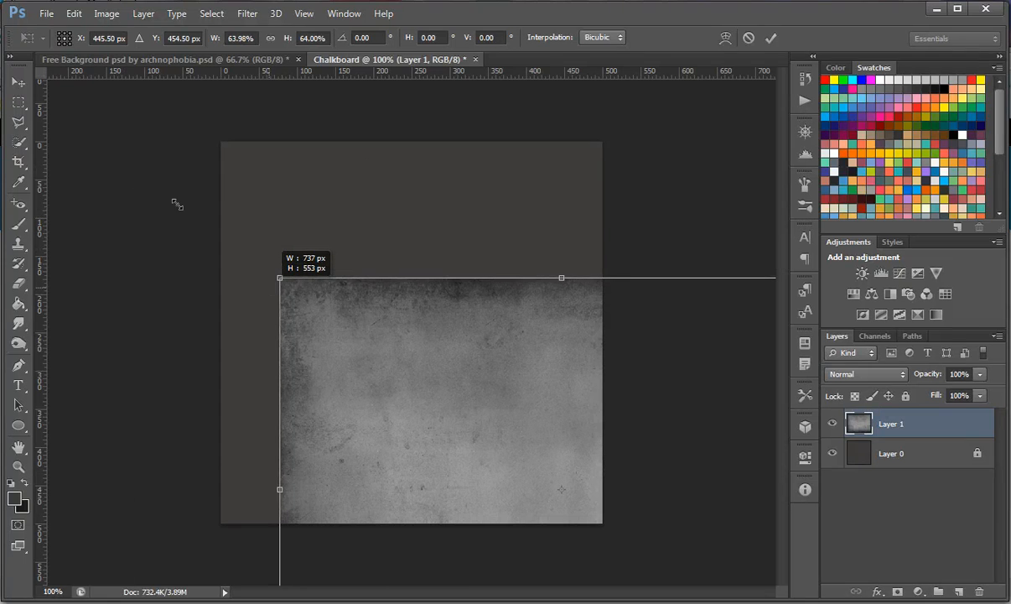
left_click_drag(501, 372, 352, 167)
left_click_drag(133, 96, 148, 124)
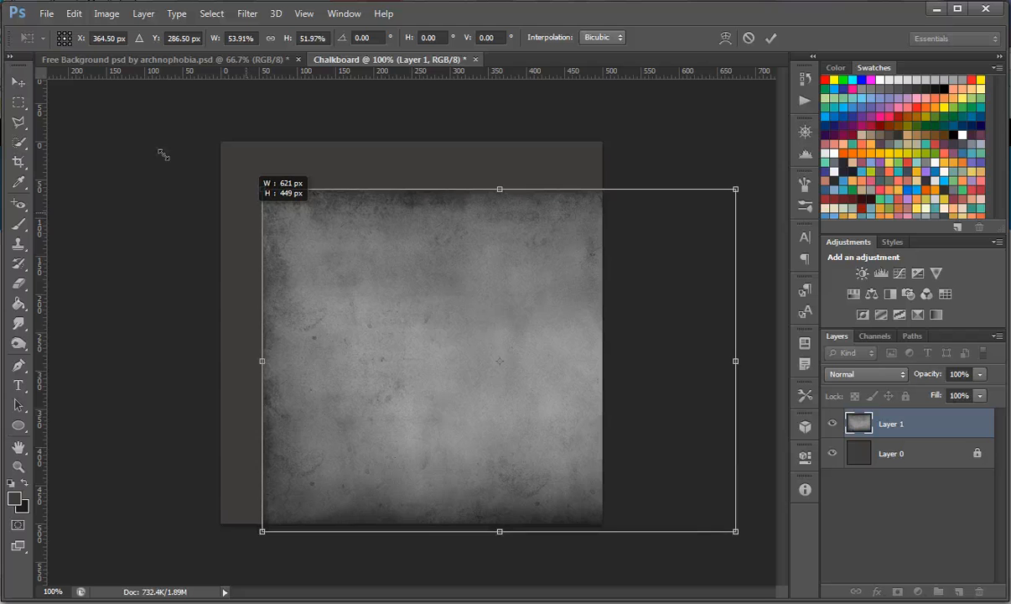
left_click_drag(453, 324, 385, 307)
left_click_drag(434, 174, 432, 141)
left_click_drag(432, 516, 432, 523)
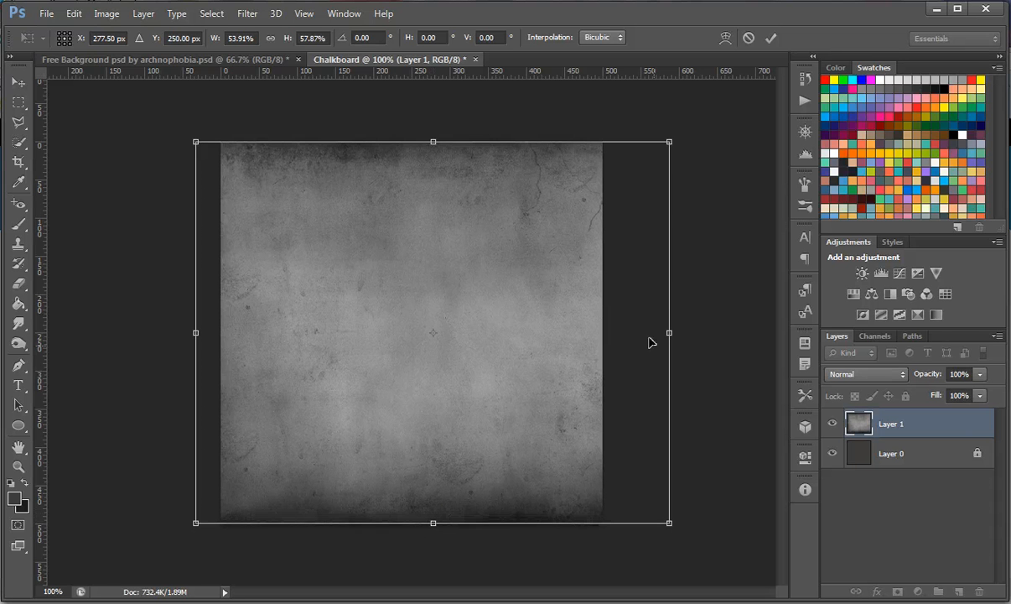
left_click(773, 45)
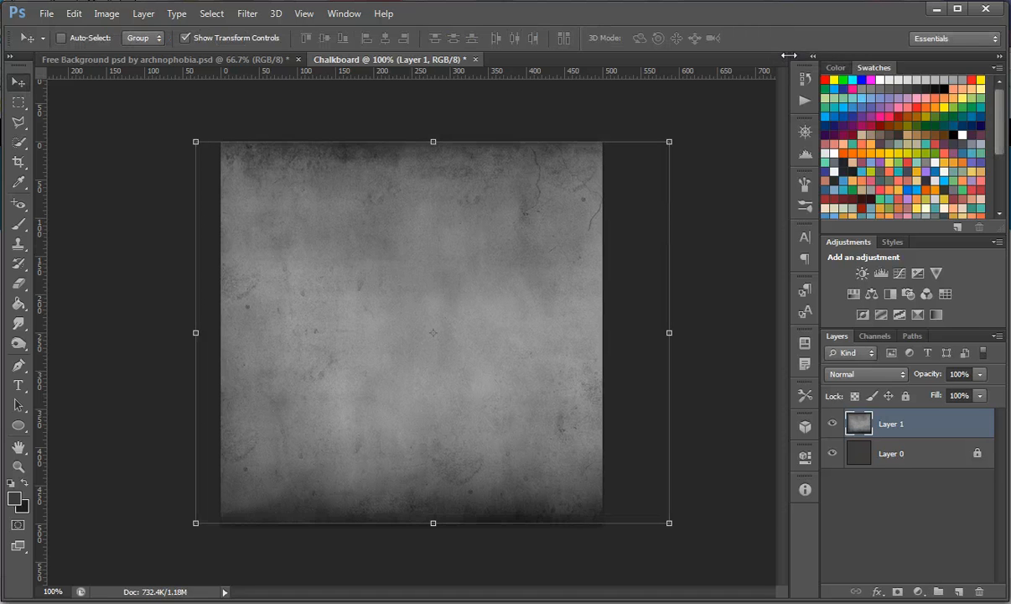
Add a new empty layer above the texture and set the foreground color to white (ffffff)
left_click(962, 592)
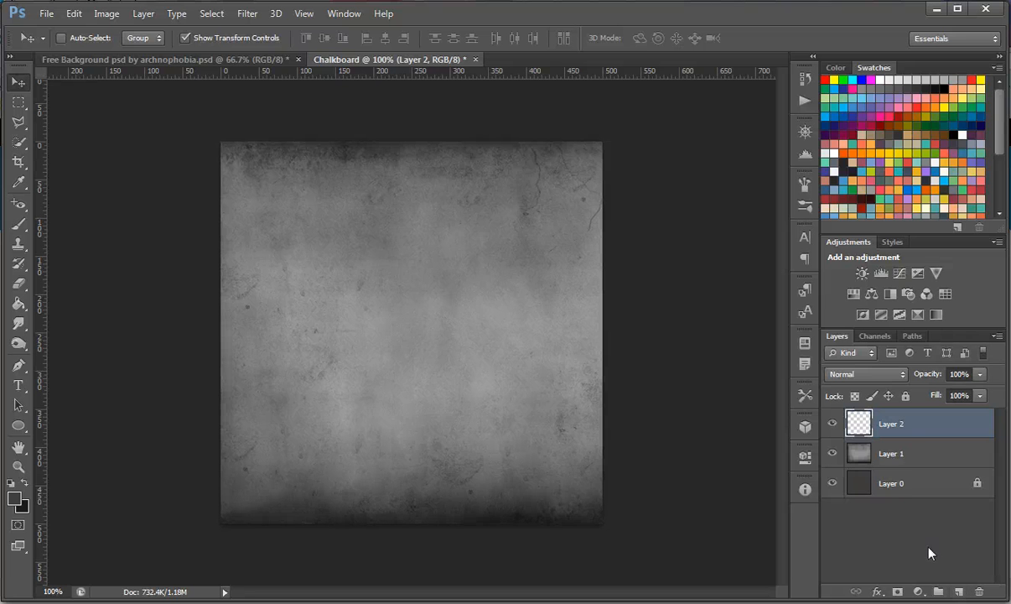
left_click(14, 503)
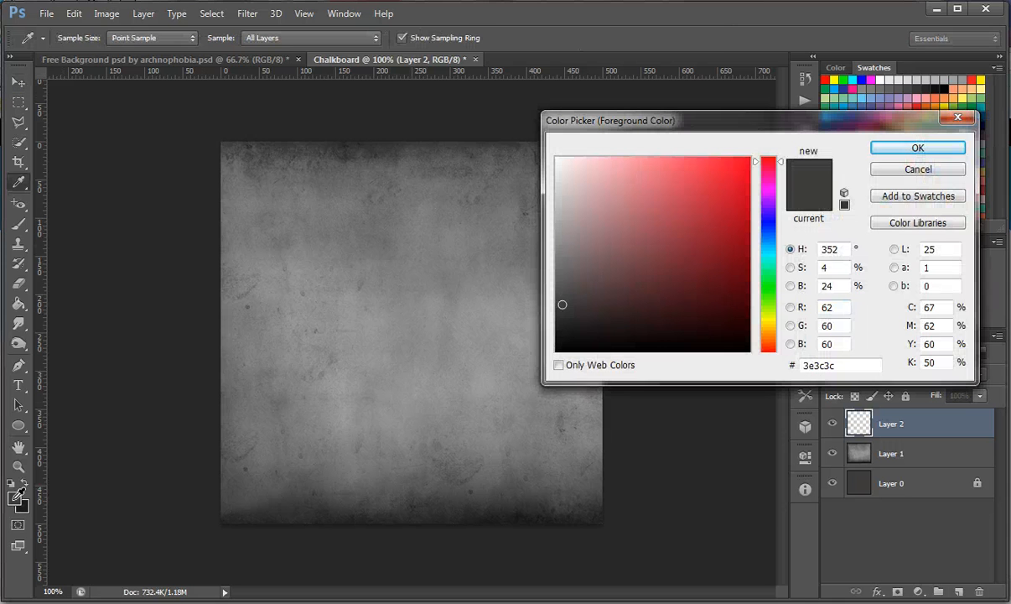
left_click_drag(664, 262, 555, 158)
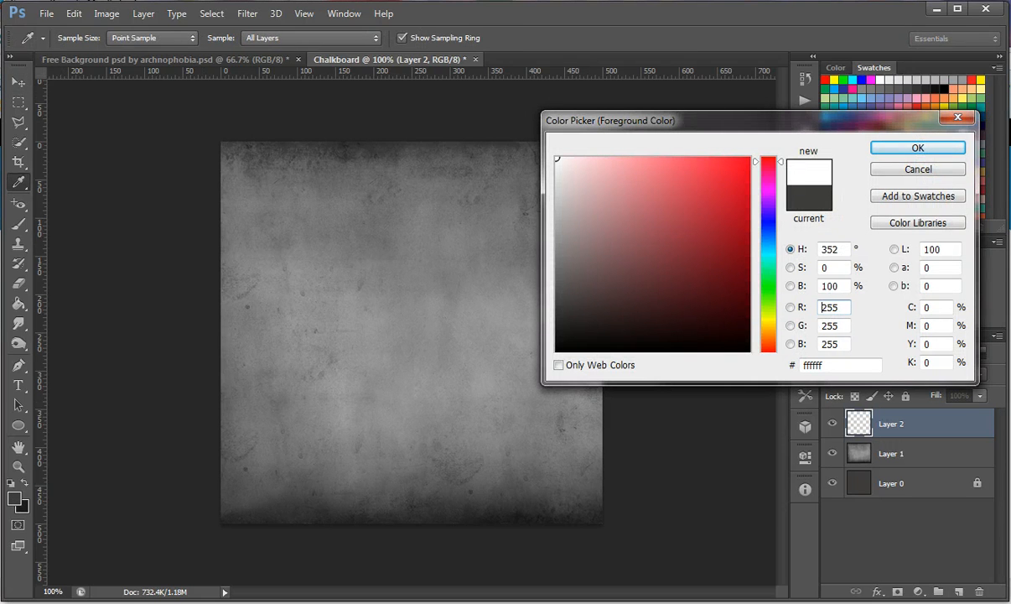
left_click(923, 148)
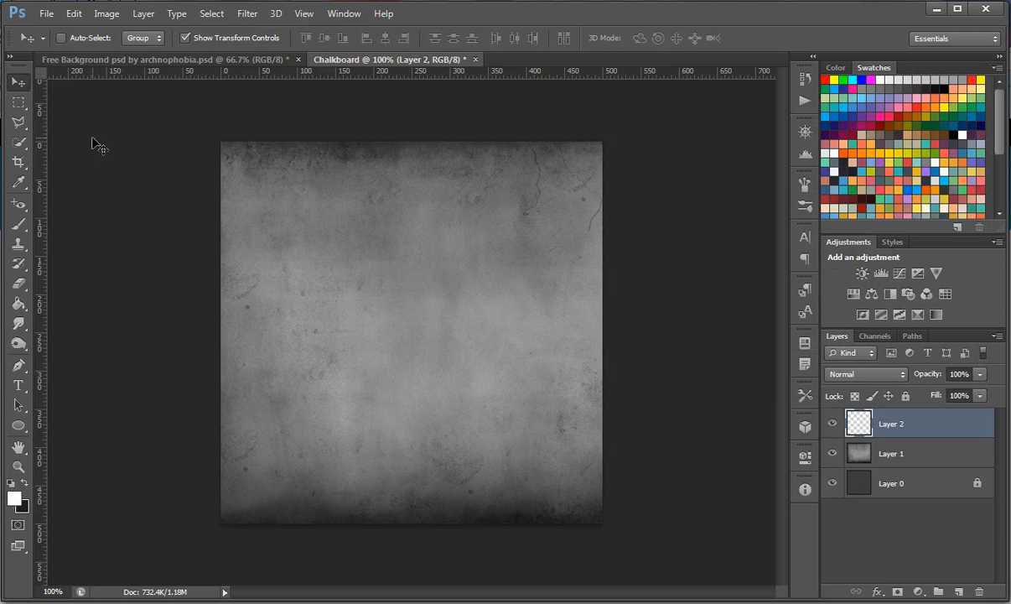
Set up the Brush with the rough textured 60 px preset and enlarge it to 308 px
left_click(18, 226)
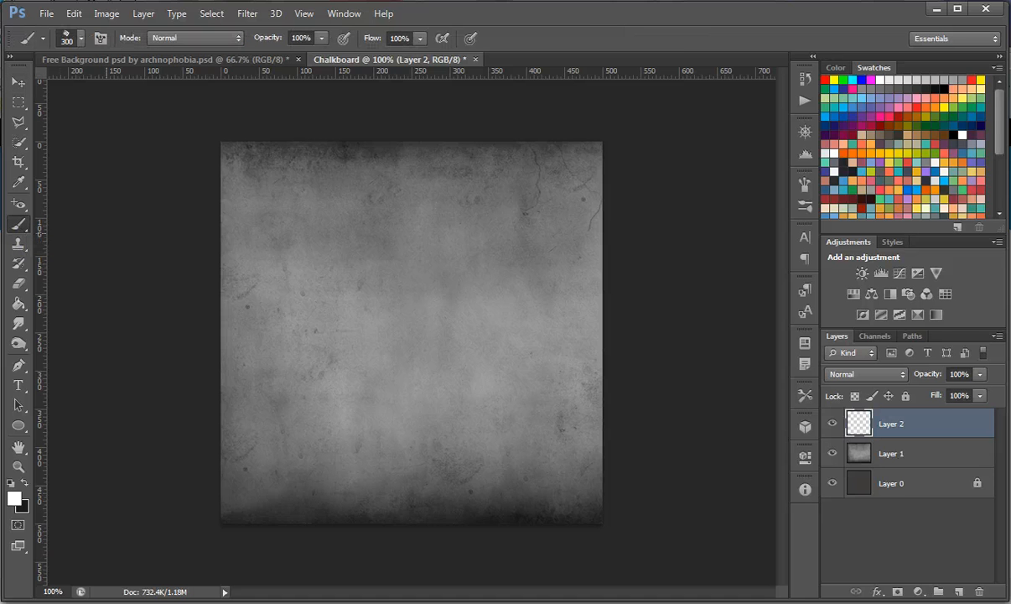
left_click(82, 40)
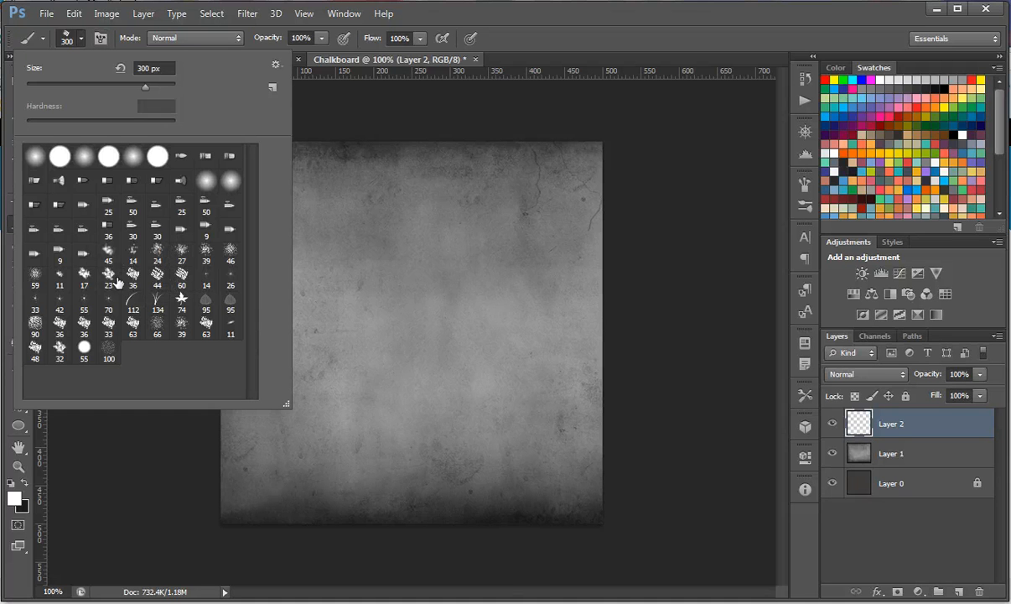
left_click(180, 280)
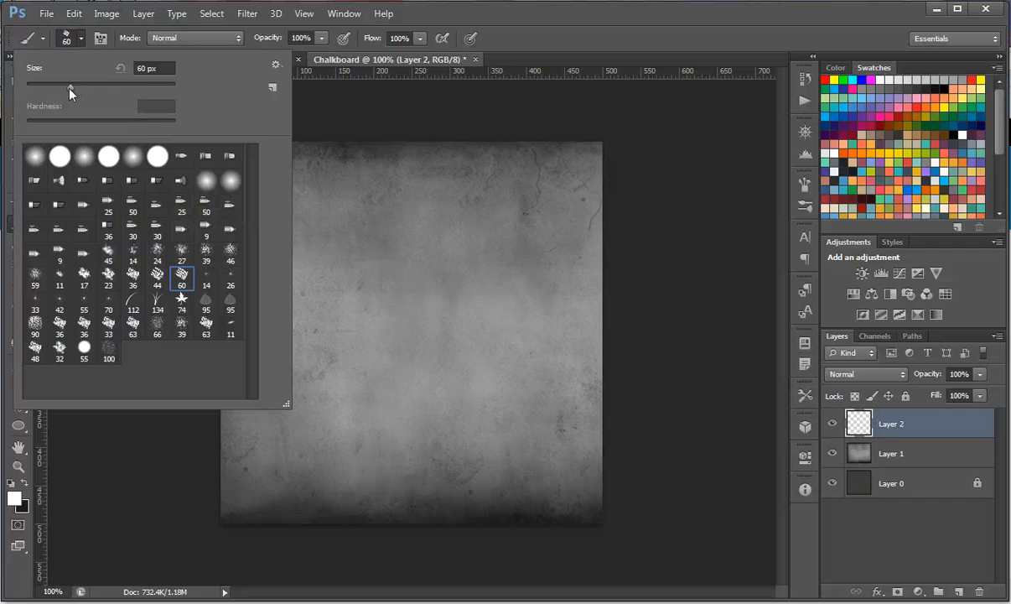
left_click_drag(70, 88, 147, 88)
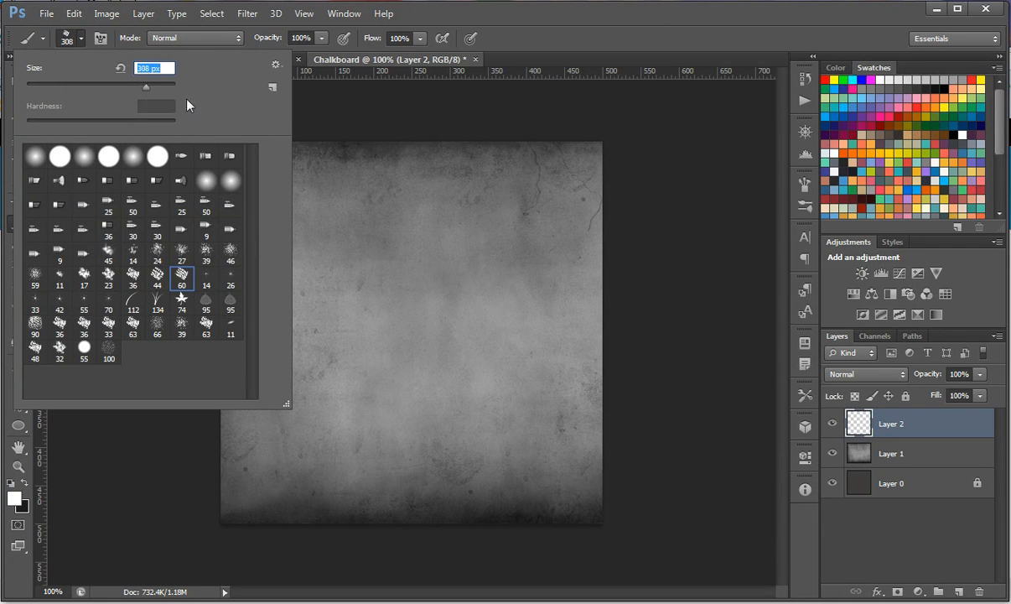
Stamp the white textured brush five times in overlapping spots across the middle of the canvas on Layer 2
left_click(403, 346)
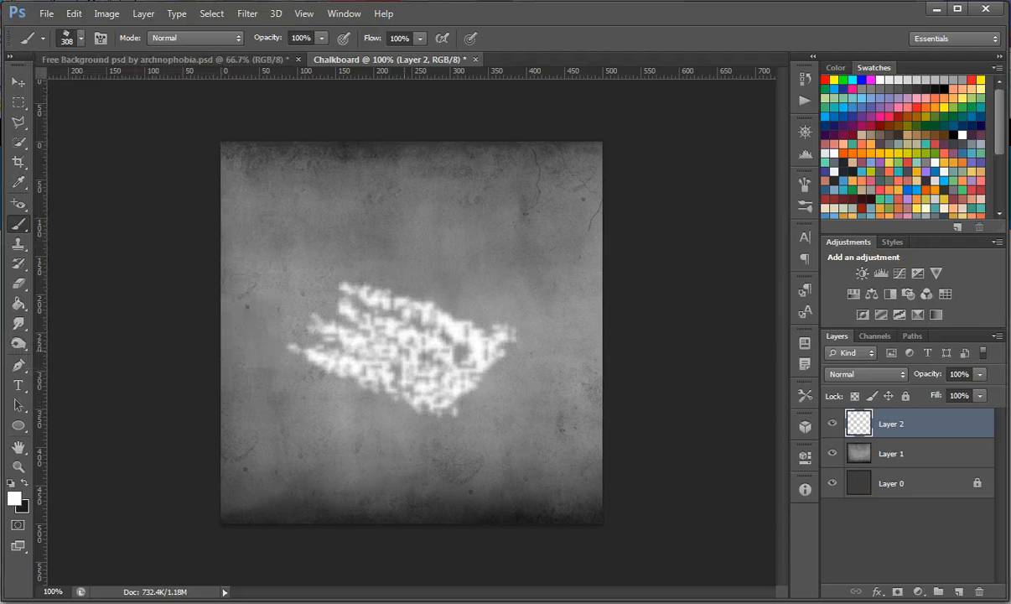
left_click(464, 298)
left_click(322, 288)
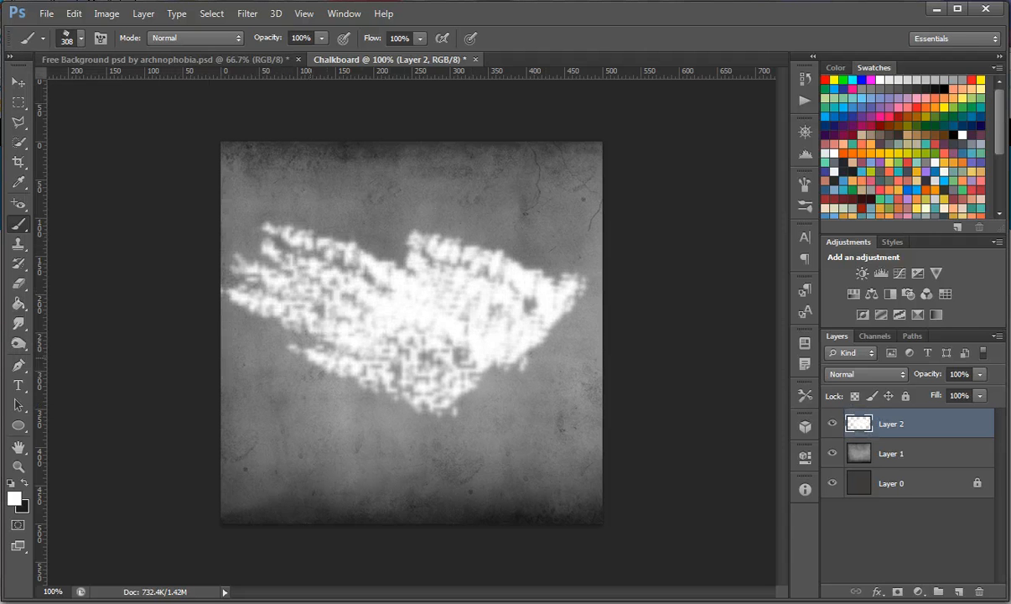
left_click(311, 362)
left_click(470, 390)
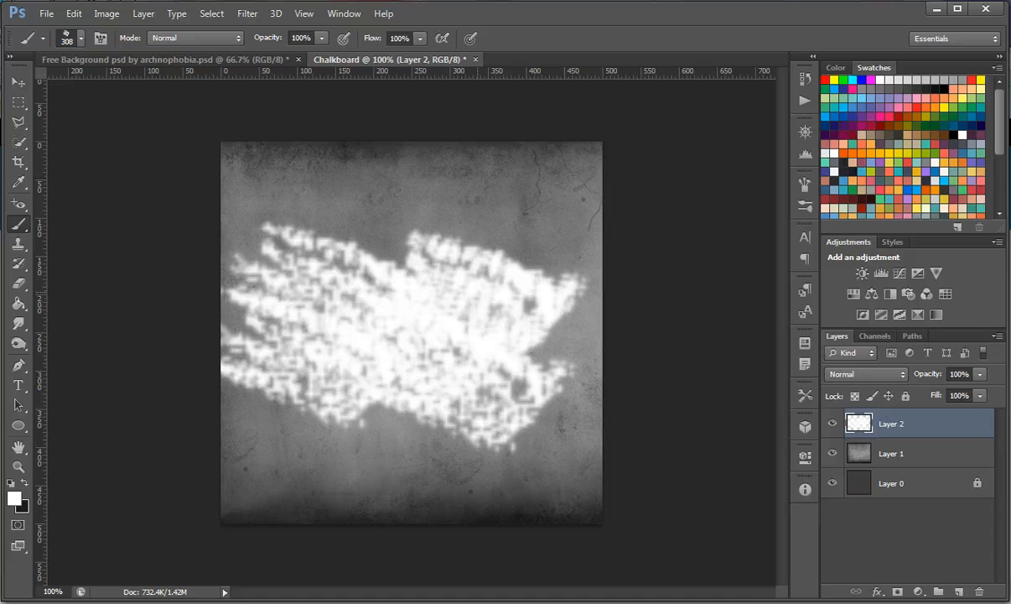
Lower the opacity of Layer 2 to 5% so the white brushwork blends into the texture
left_click(18, 84)
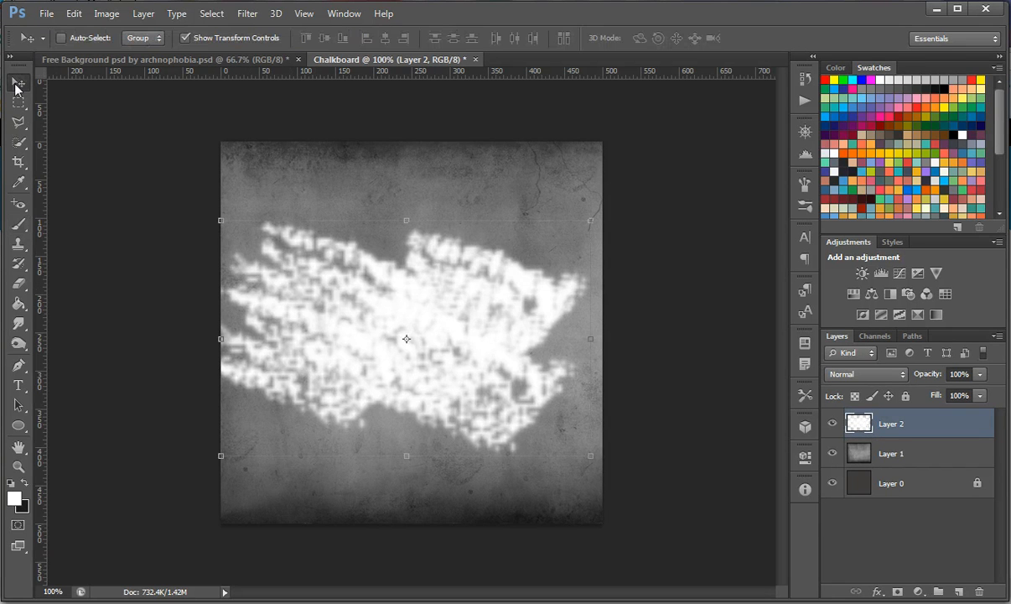
left_click(981, 375)
left_click_drag(981, 391, 906, 392)
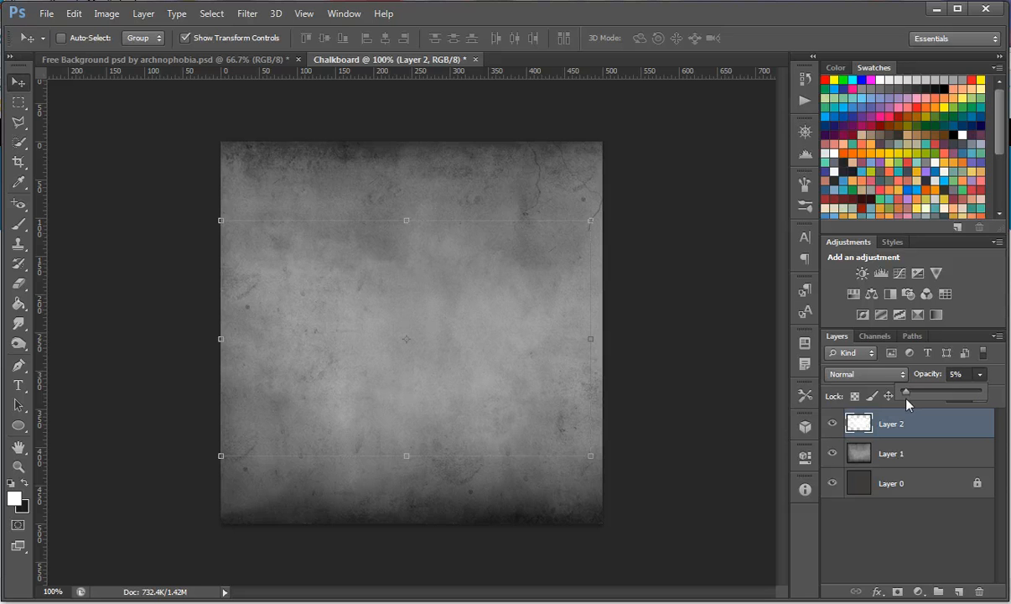
Save the document as Chalkboard.psd in the Chalkboard Tutorial folder, replacing the existing file and keeping Maximize Compatibility on
left_click(43, 13)
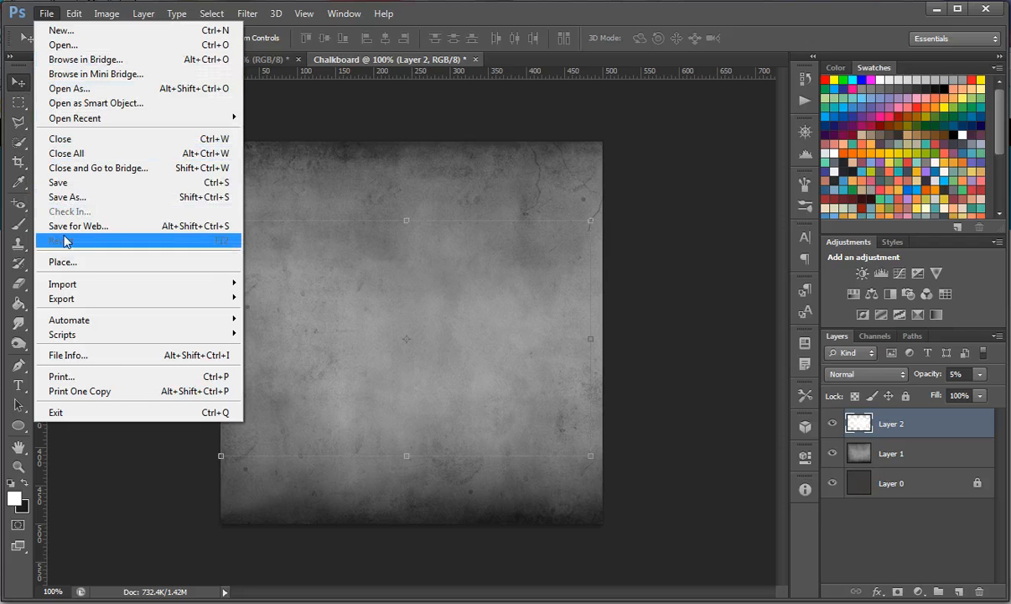
left_click(64, 185)
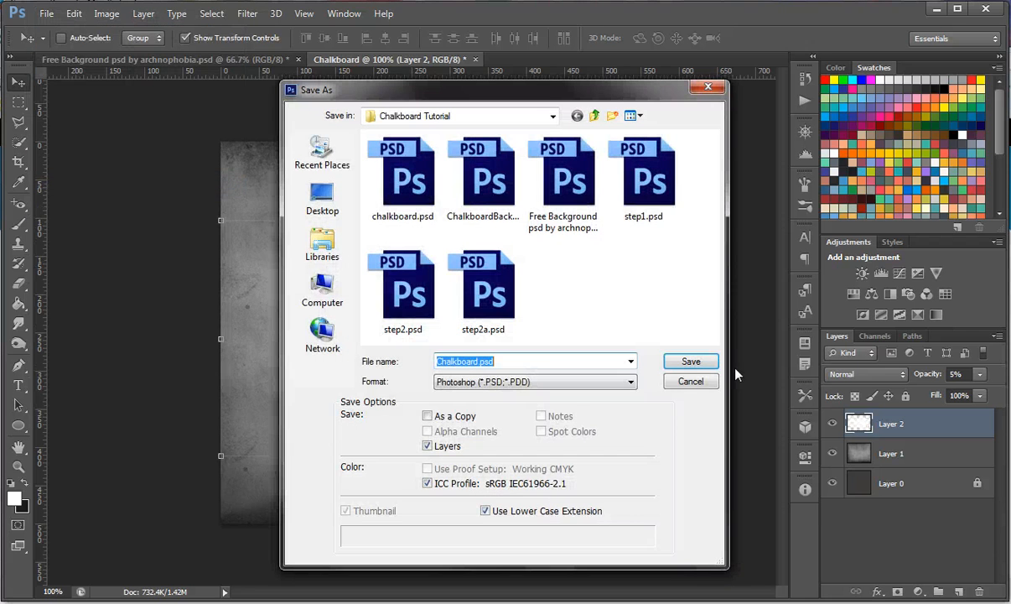
left_click(693, 360)
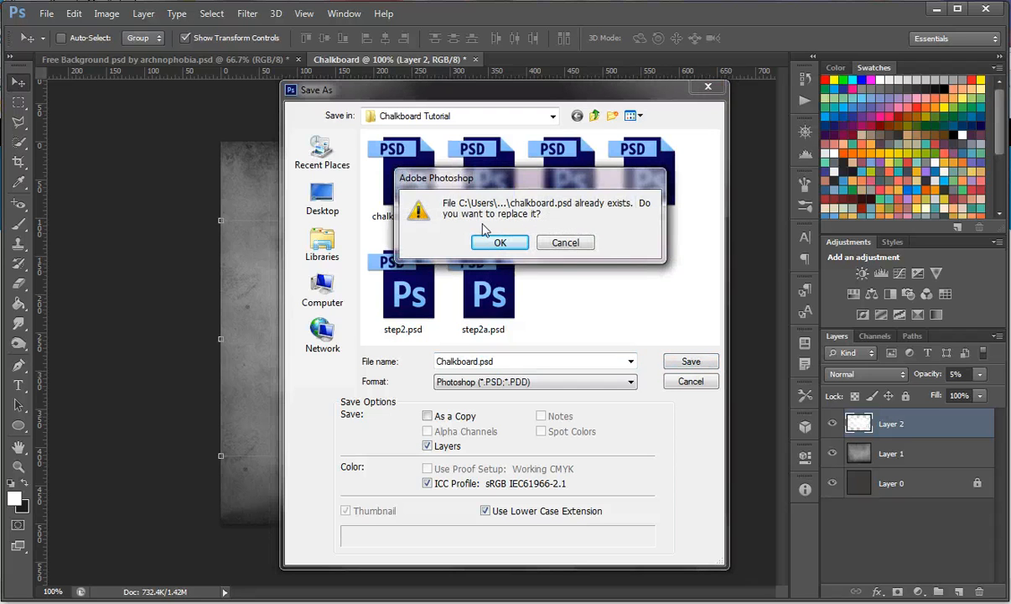
left_click(515, 242)
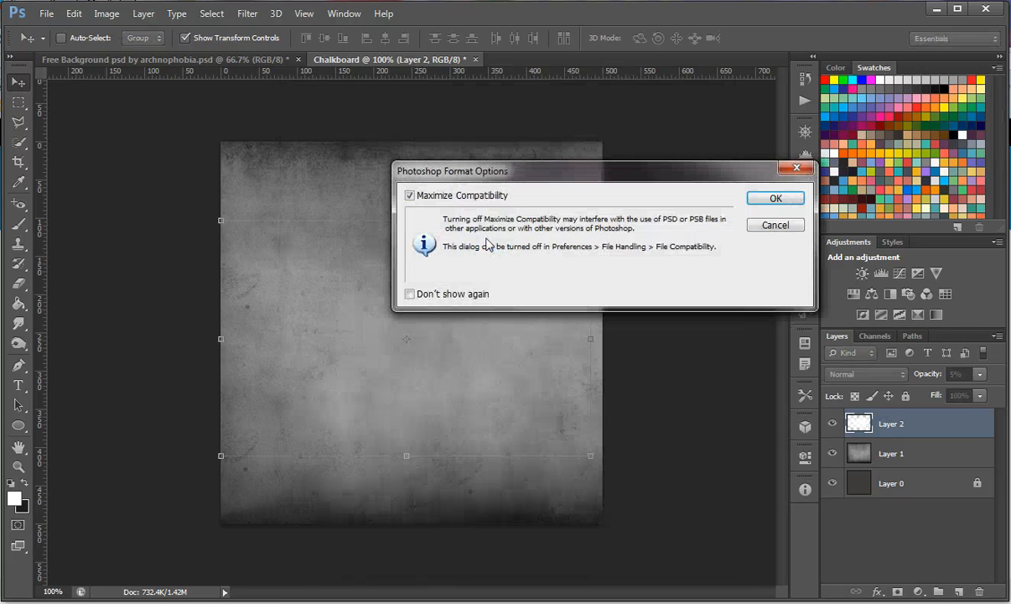
left_click(770, 201)
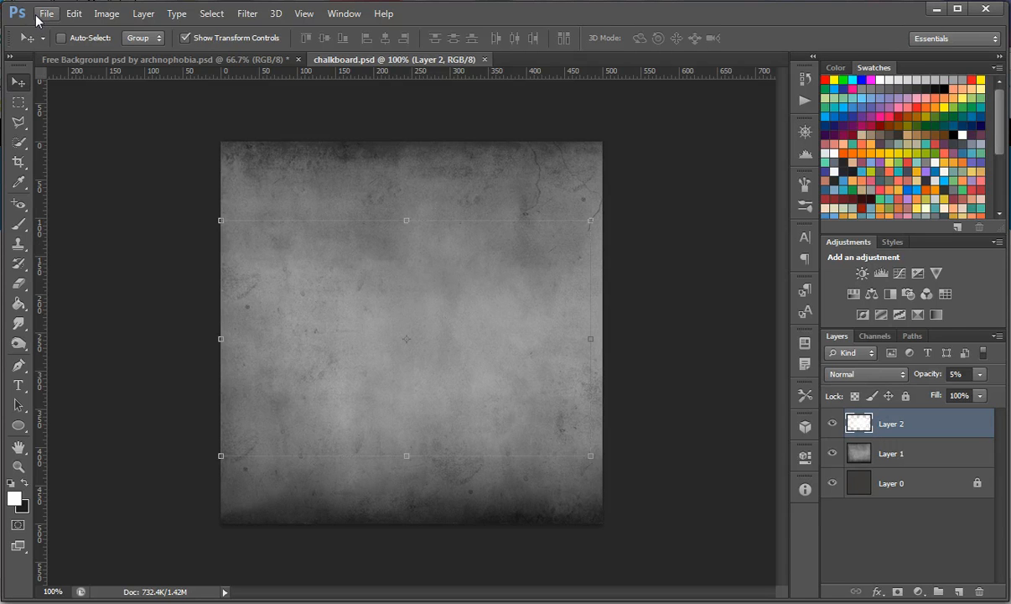
Export the image for web as a JPEG at quality 80, named chalkboard.jpg, in the Chalkboard Tutorial folder
left_click(38, 18)
left_click(82, 228)
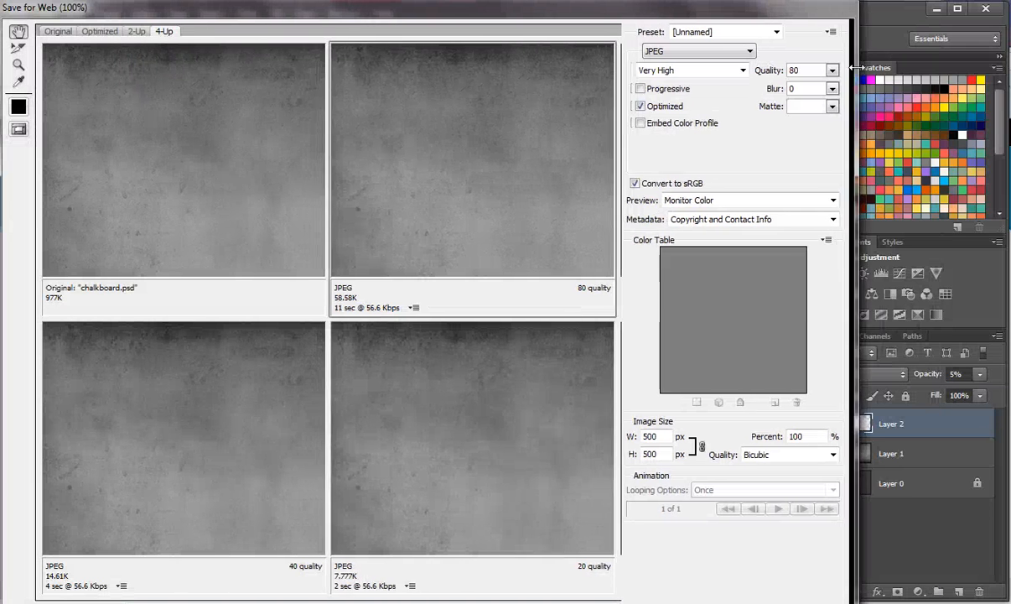
left_click_drag(434, 599, 433, 581)
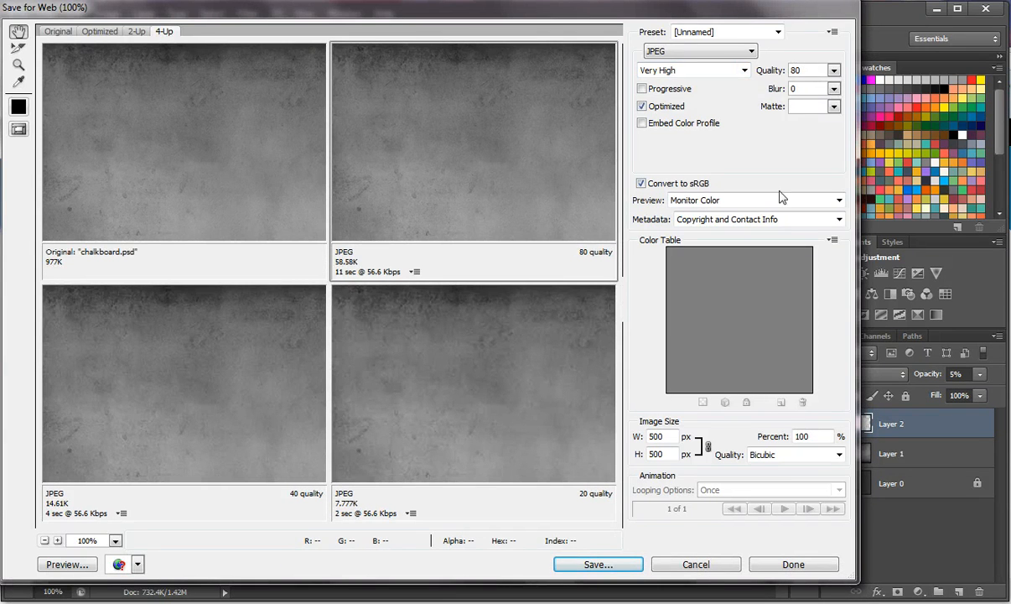
left_click(603, 566)
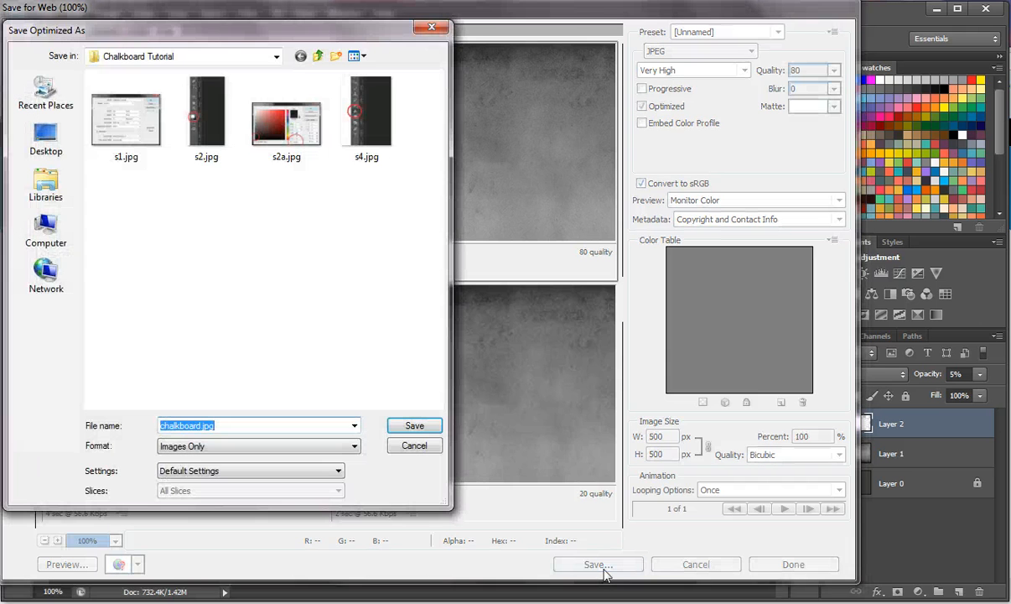
left_click(414, 425)
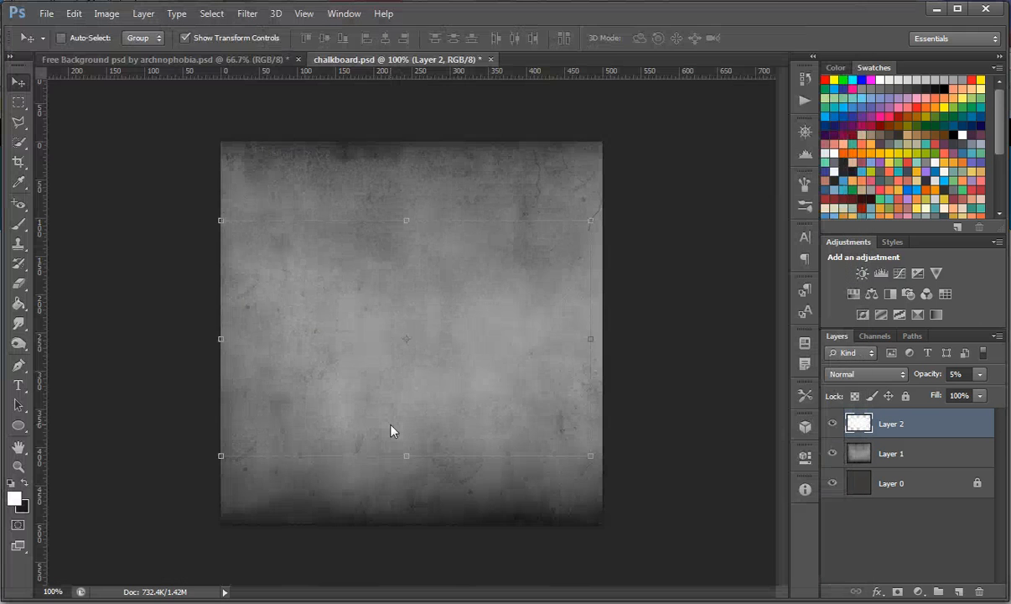